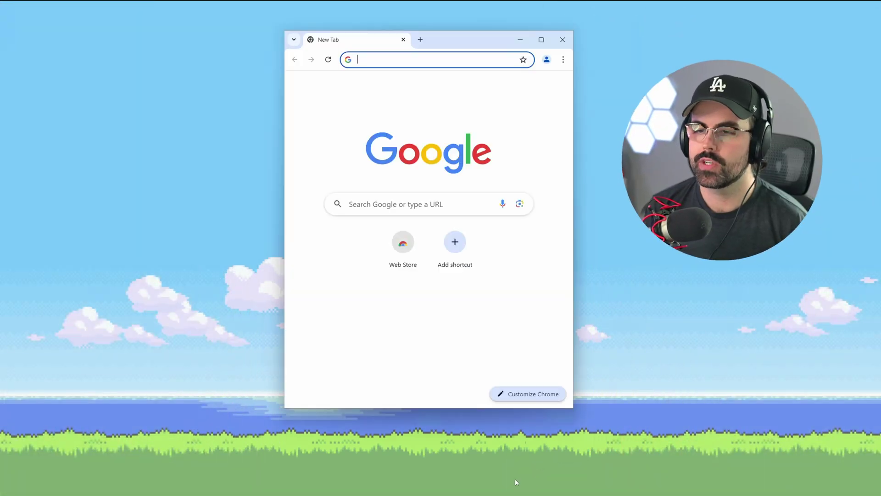
- Search the web for lime3ds, open the official Lime3DS site and go to its releases page
{"action": "type", "text": "lime3ds"}
{"action": "key", "text": "Return"}
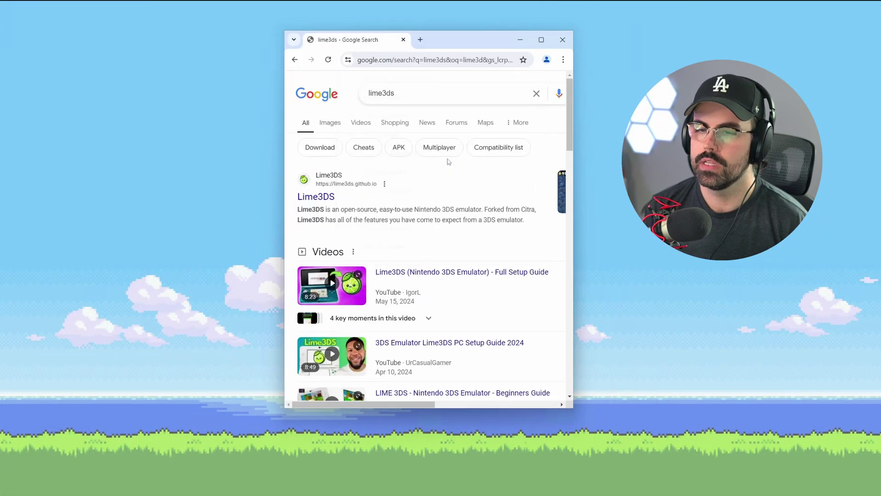
{"action": "left_click", "coordinate": [328, 197]}
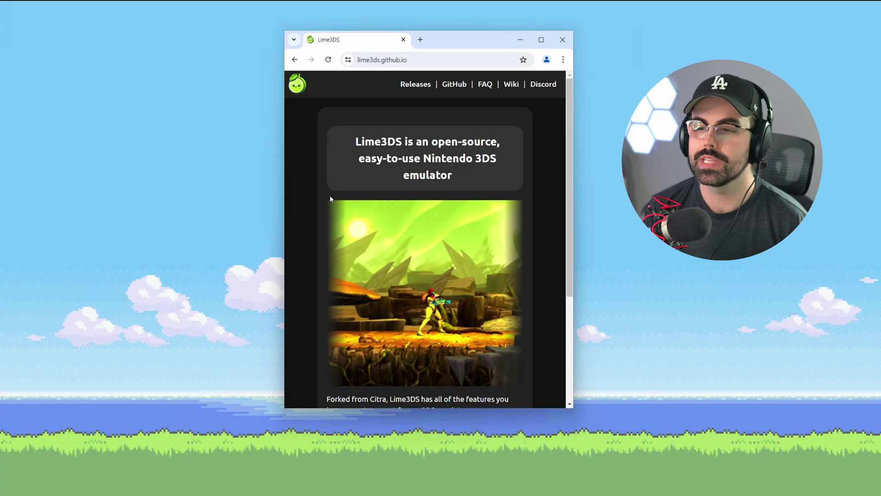
{"action": "left_click", "coordinate": [426, 89]}
- Download lime3ds-2116-windows-msvc.zip from the assets of the latest Lime3DS release
{"action": "scroll", "coordinate": [489, 214], "scroll_direction": "down", "scroll_amount": 1}
{"action": "scroll", "coordinate": [489, 213], "scroll_direction": "down", "scroll_amount": 12}
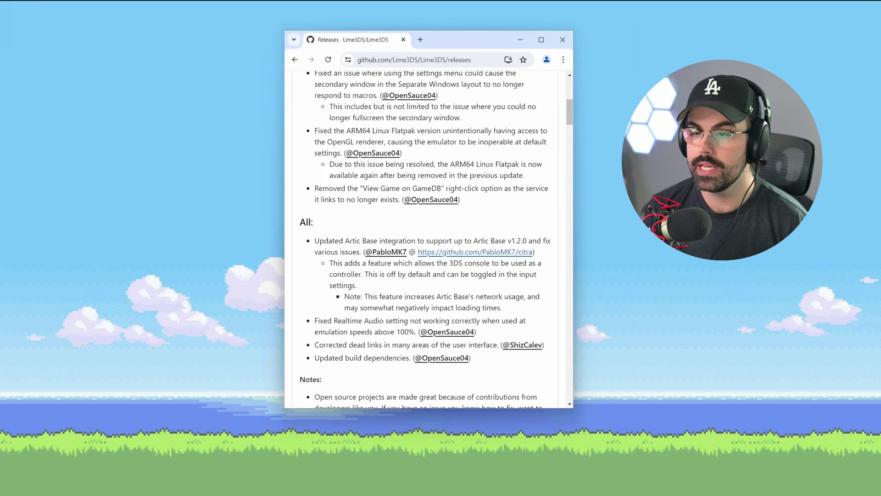
{"action": "scroll", "coordinate": [476, 203], "scroll_direction": "down", "scroll_amount": 3}
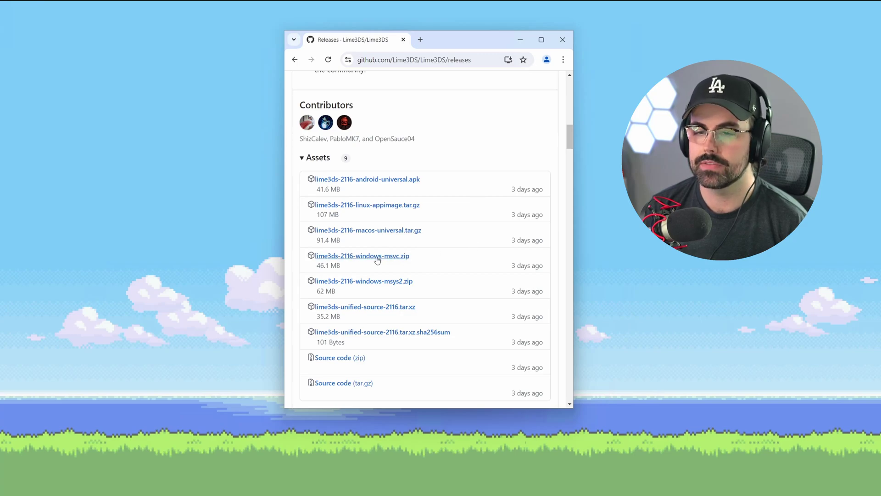
{"action": "left_click", "coordinate": [361, 258]}
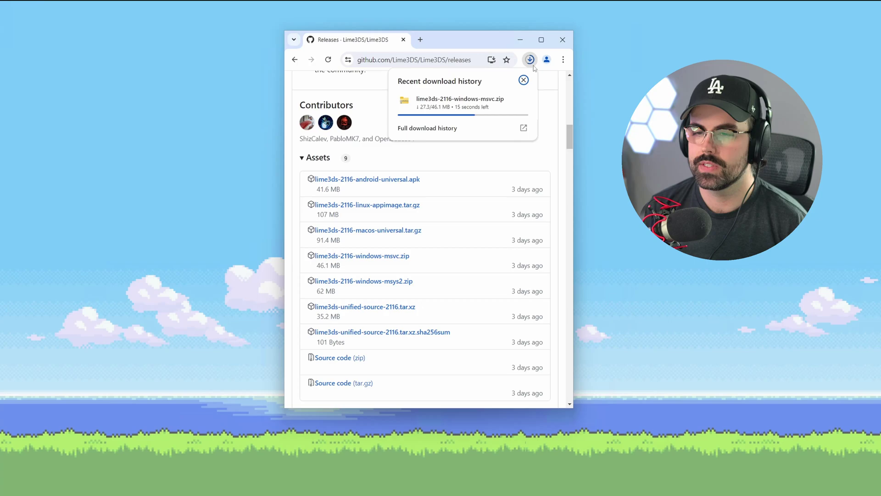
- Extract all files of the downloaded Lime3DS archive to the suggested Downloads folder and close the archive's window
{"action": "left_click", "coordinate": [523, 100]}
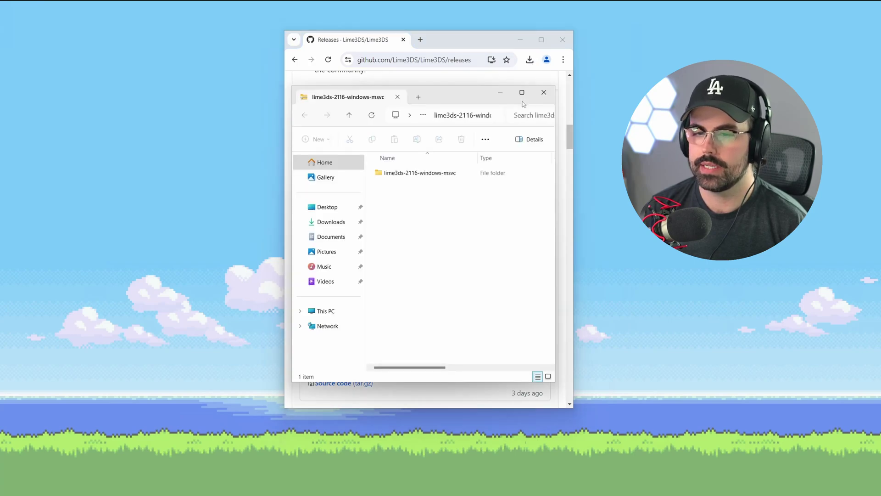
{"action": "left_click", "coordinate": [486, 139]}
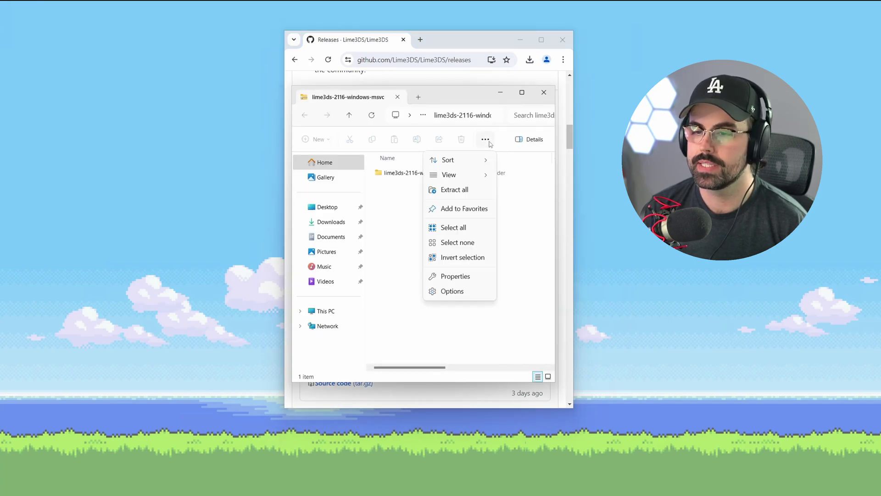
{"action": "left_click", "coordinate": [461, 190]}
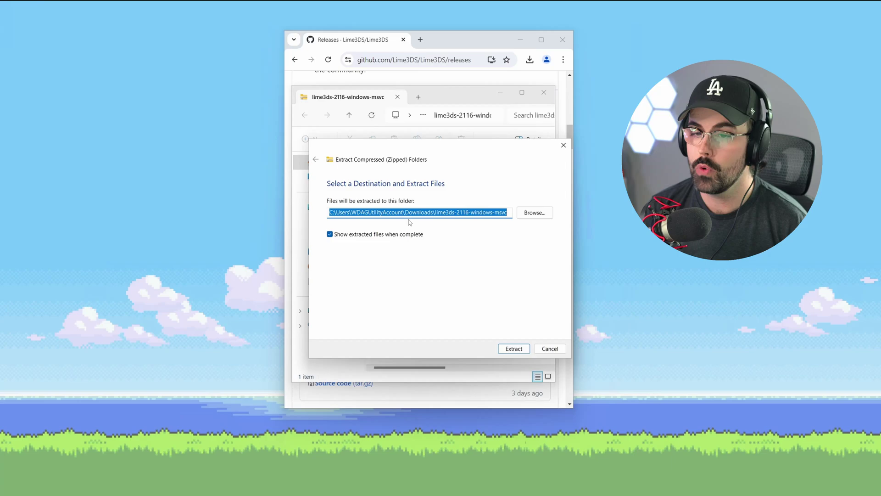
{"action": "left_click", "coordinate": [513, 349]}
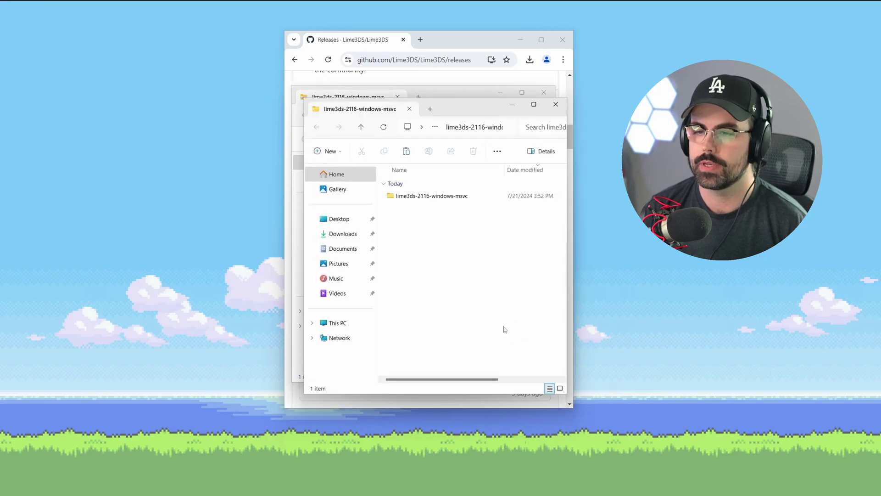
{"action": "left_click", "coordinate": [543, 94]}
{"action": "left_click_drag", "start_coordinate": [484, 111], "coordinate": [478, 94]}
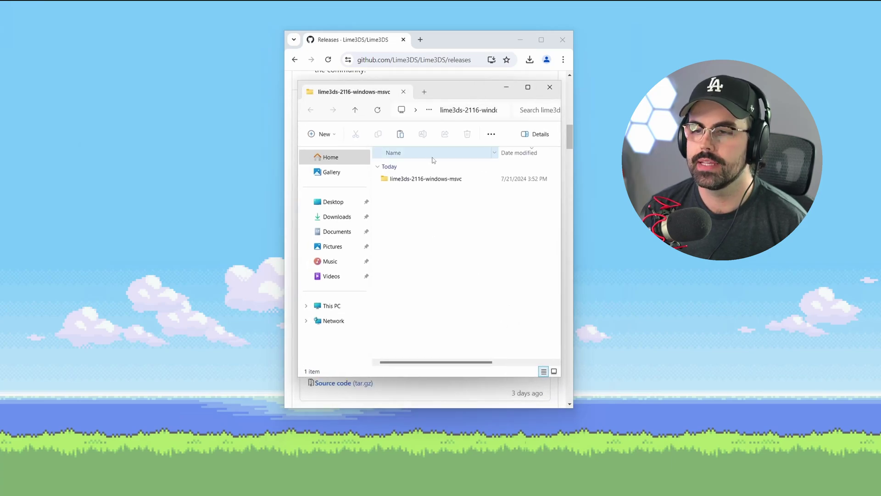
- Open the extracted lime3ds-2116-windows-msvc folder and try to launch lime3ds-gui, dismissing the system error dialogs
{"action": "double_click", "coordinate": [434, 182]}
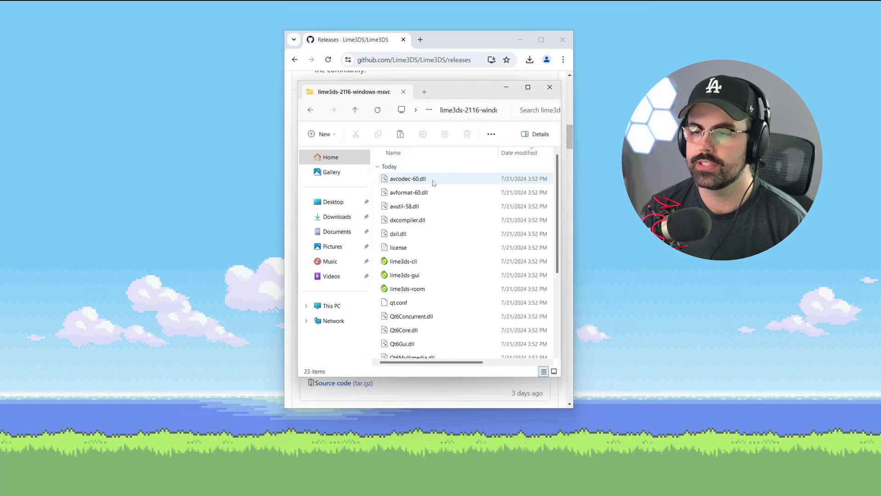
{"action": "double_click", "coordinate": [406, 275]}
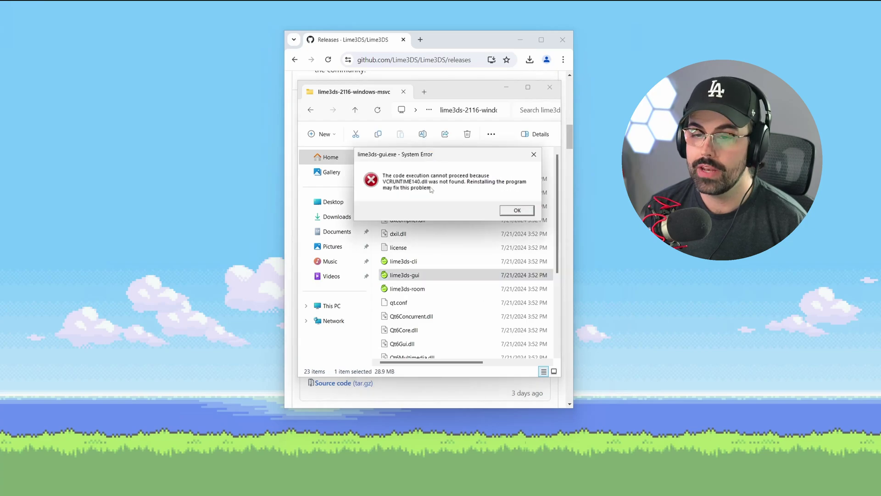
{"action": "key", "text": "Return"}
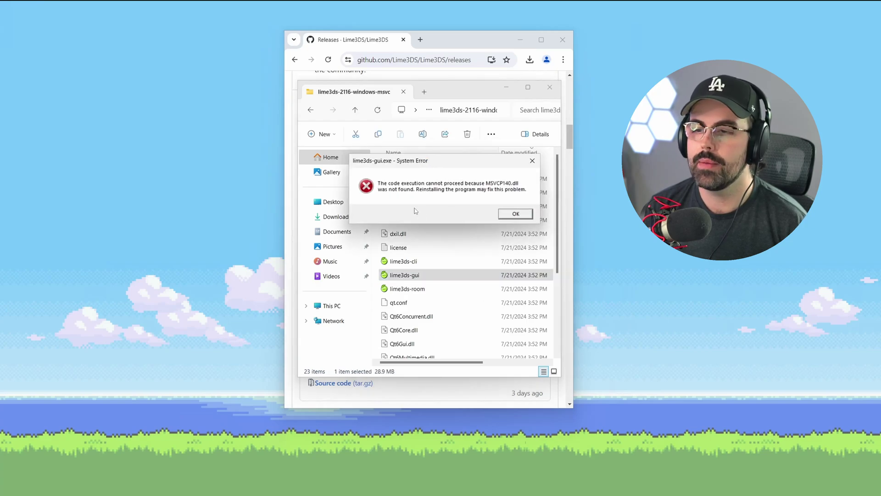
{"action": "key", "text": "Return"}
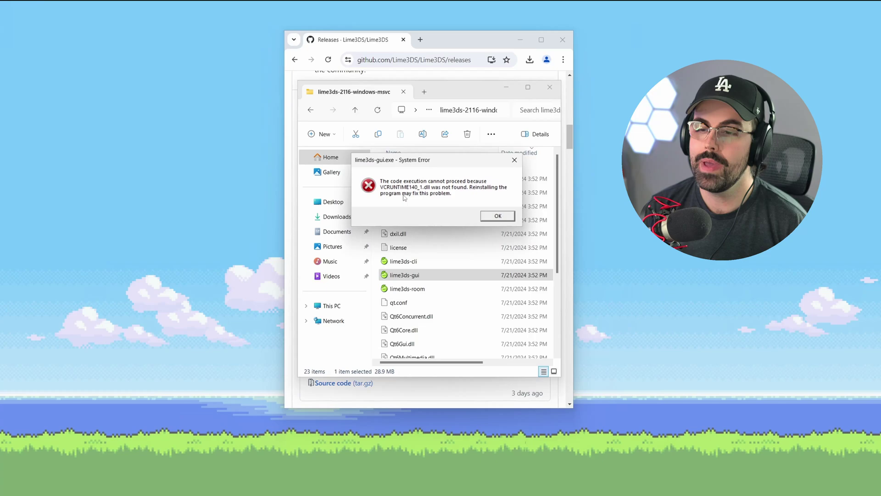
{"action": "left_click", "coordinate": [497, 218]}
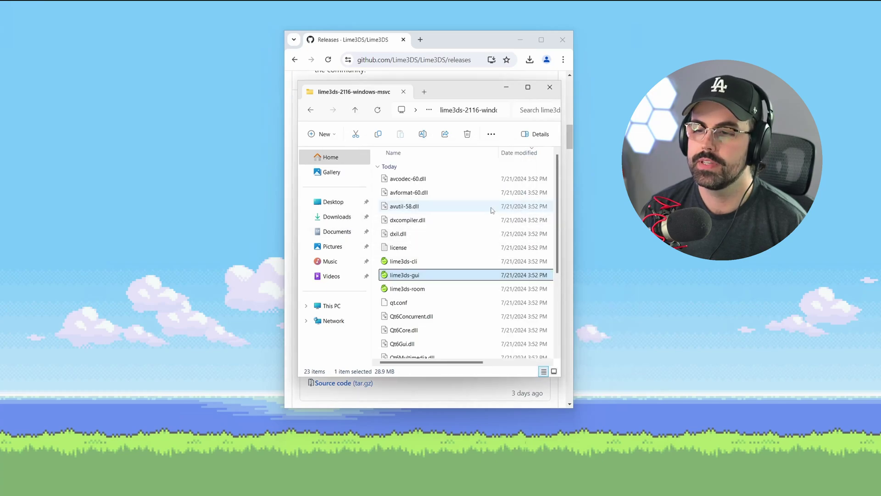
- Switch back to Chrome, search for c++ redistributable and open Microsoft's latest supported Visual C++ Redistributable downloads page
{"action": "left_click", "coordinate": [455, 43]}
{"action": "key", "text": "ctrl+l"}
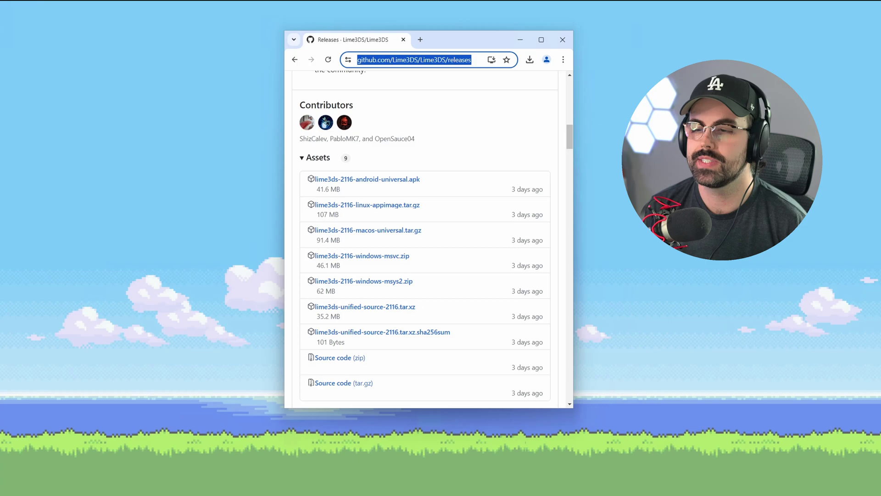
{"action": "type", "text": "c++ red"}
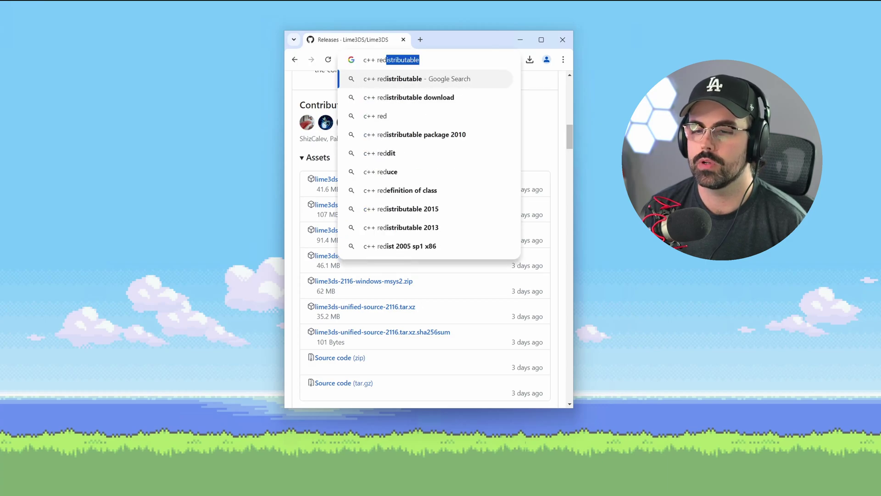
{"action": "key", "text": "Return"}
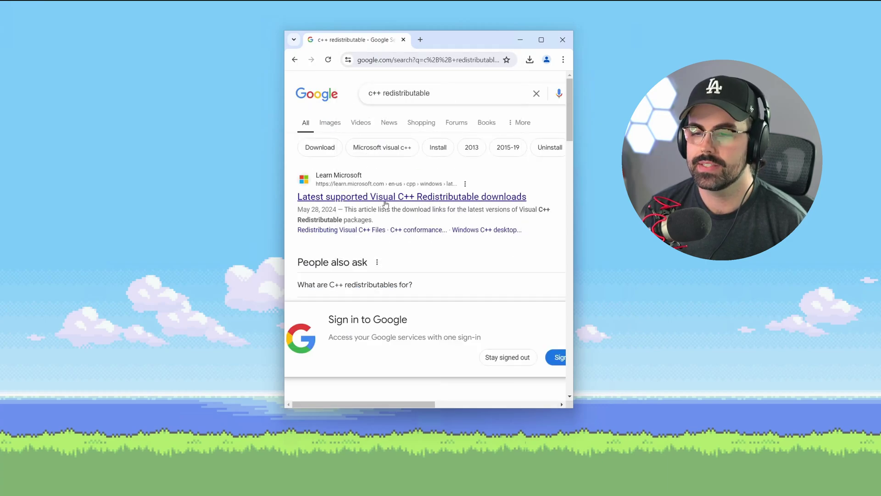
{"action": "left_click", "coordinate": [385, 204]}
- Download the X64 version of the latest Microsoft Visual C++ Redistributable
{"action": "scroll", "coordinate": [466, 197], "scroll_direction": "down", "scroll_amount": 10}
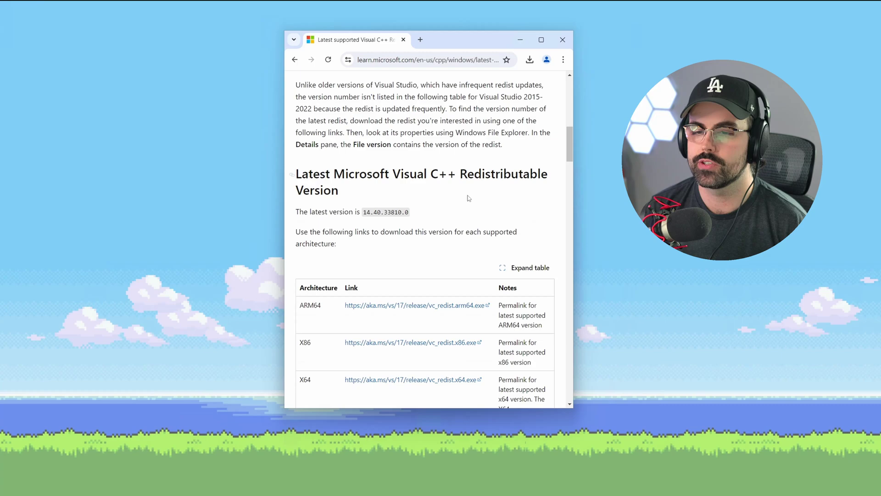
{"action": "scroll", "coordinate": [468, 197], "scroll_direction": "down", "scroll_amount": 3}
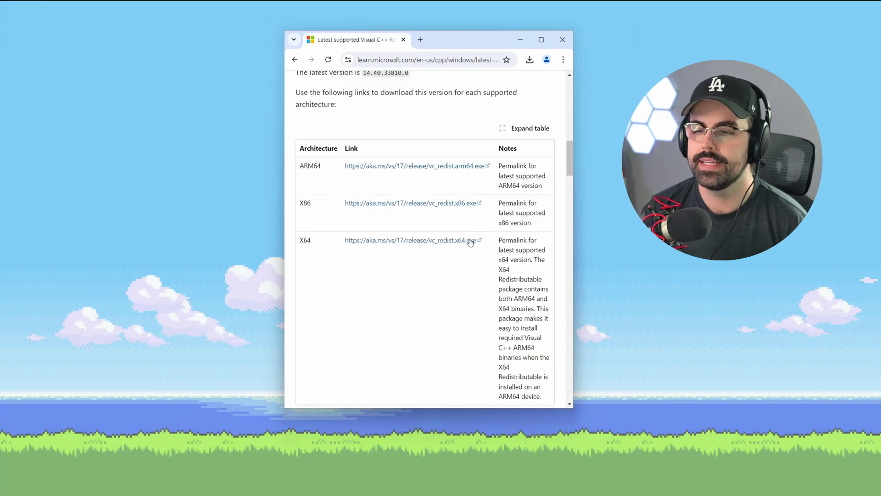
{"action": "left_click", "coordinate": [439, 242]}
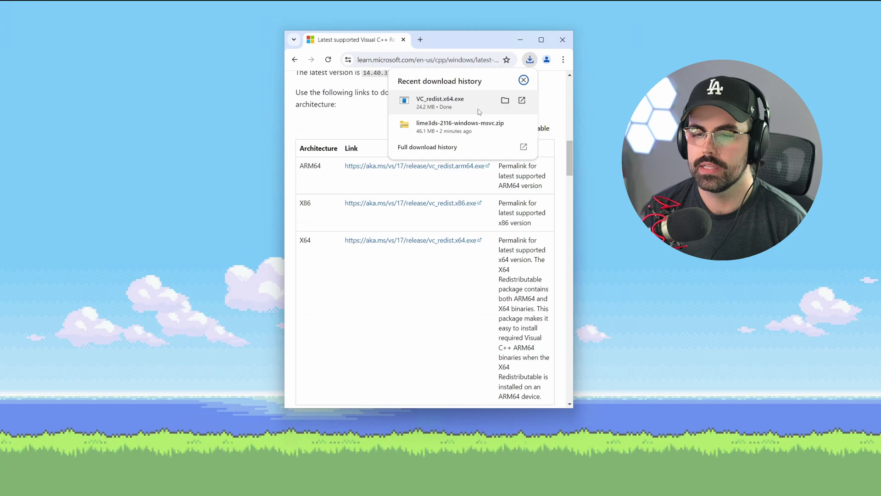
- Run the VC_redist.x64.exe installer, accept the license terms, install the redistributable and close the setup
{"action": "left_click", "coordinate": [478, 111]}
{"action": "left_click", "coordinate": [467, 264]}
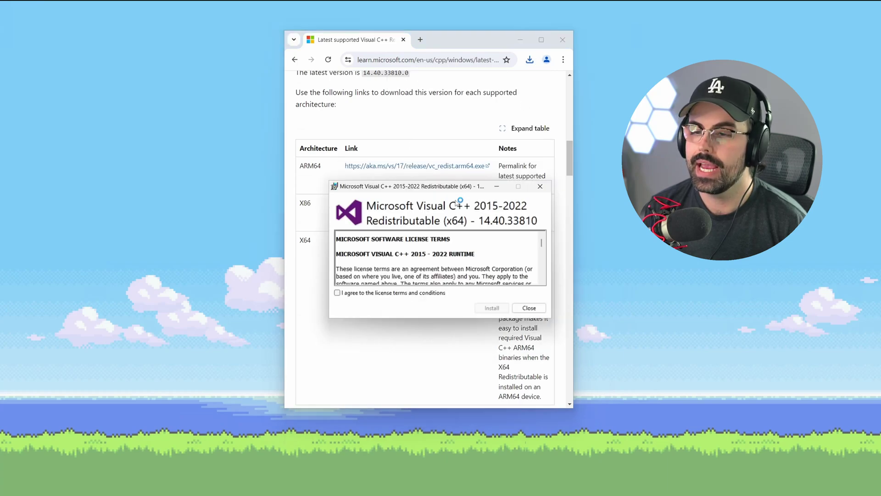
{"action": "left_click", "coordinate": [337, 292]}
{"action": "left_click", "coordinate": [491, 308]}
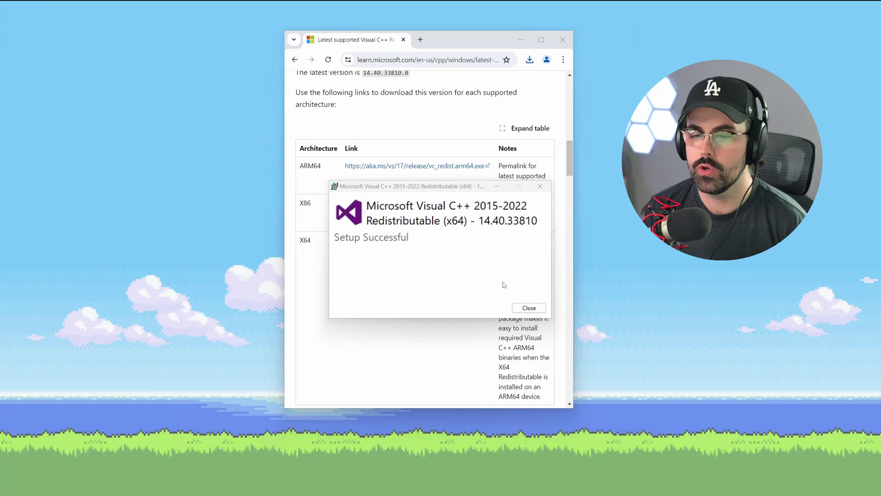
{"action": "left_click", "coordinate": [529, 307]}
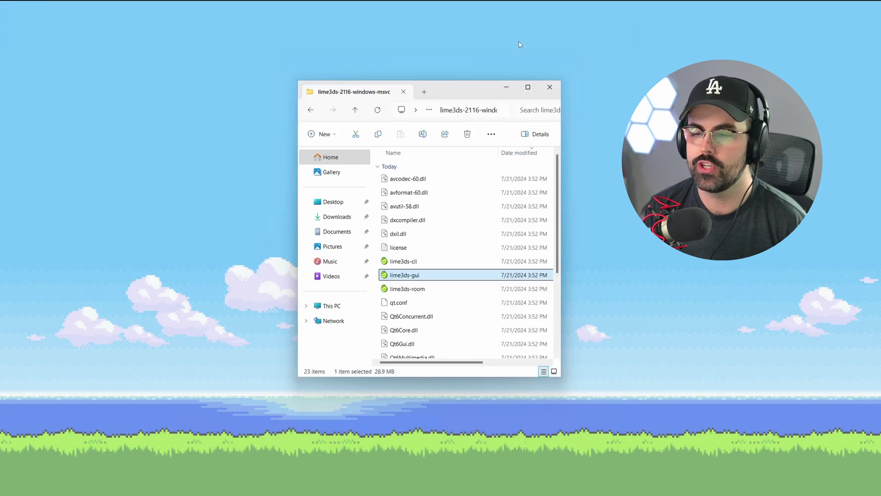
- Launch lime3ds-gui from the extracted folder and add the C:/ROMS/3DS folder to the game list
{"action": "double_click", "coordinate": [400, 275]}
{"action": "left_click", "coordinate": [468, 266]}
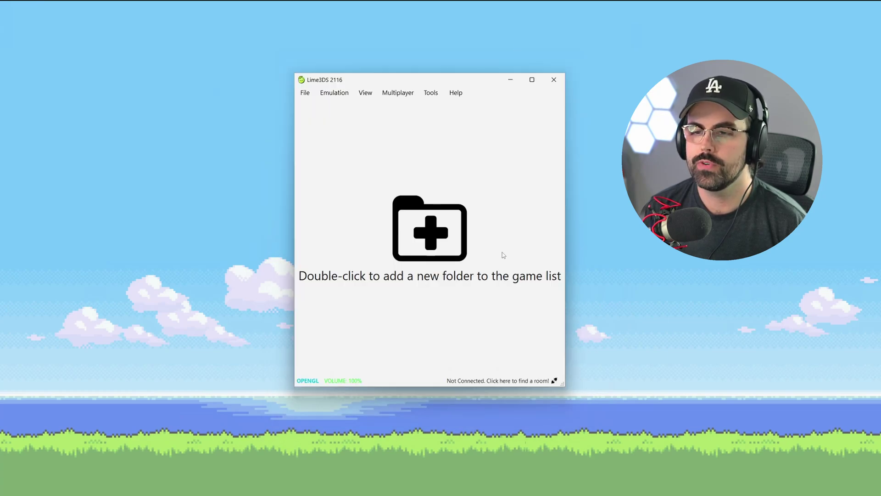
{"action": "double_click", "coordinate": [444, 237]}
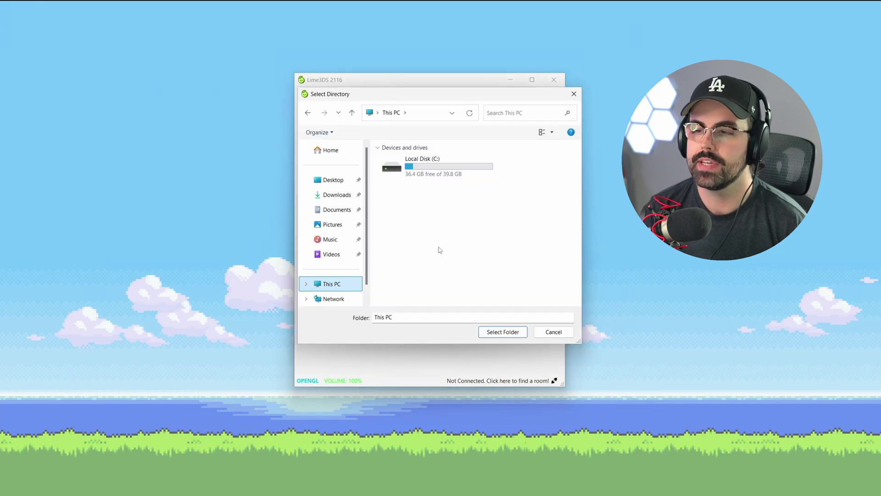
{"action": "double_click", "coordinate": [413, 175]}
{"action": "double_click", "coordinate": [399, 215]}
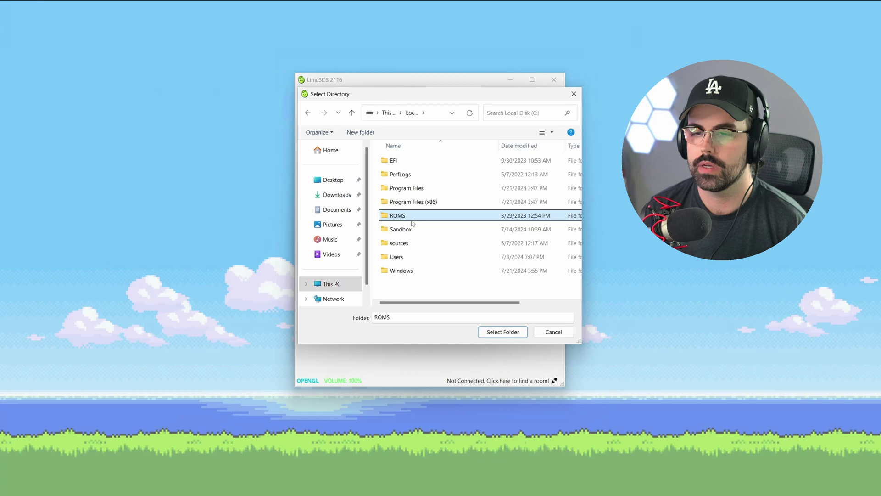
{"action": "double_click", "coordinate": [406, 161]}
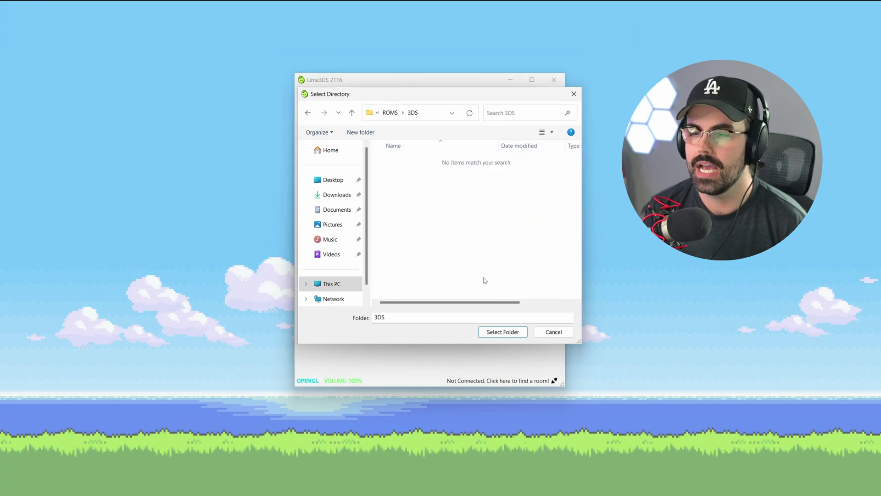
{"action": "left_click", "coordinate": [502, 332]}
{"action": "left_click_drag", "start_coordinate": [562, 146], "coordinate": [558, 334]}
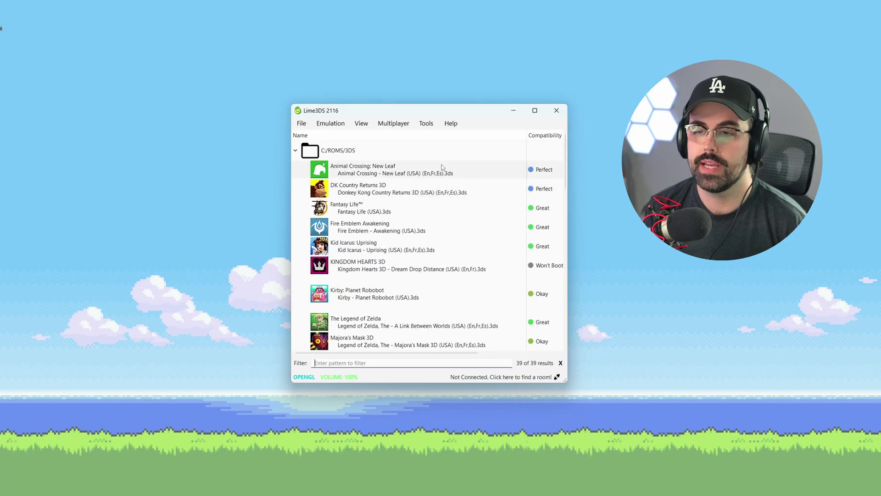
- Open the emulator's graphics configuration, set the internal resolution to Auto (Window Size) and turn off linear filtering
{"action": "left_click", "coordinate": [304, 125]}
{"action": "mouse_move", "coordinate": [329, 126]}
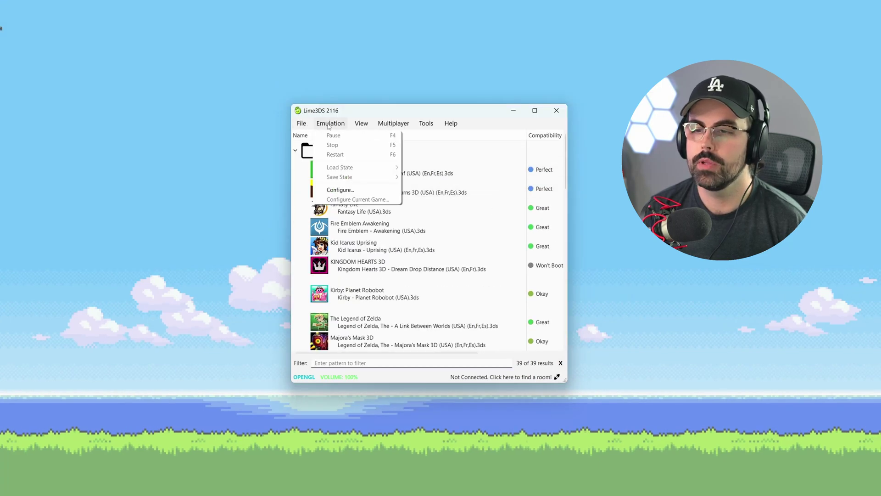
{"action": "left_click", "coordinate": [362, 192]}
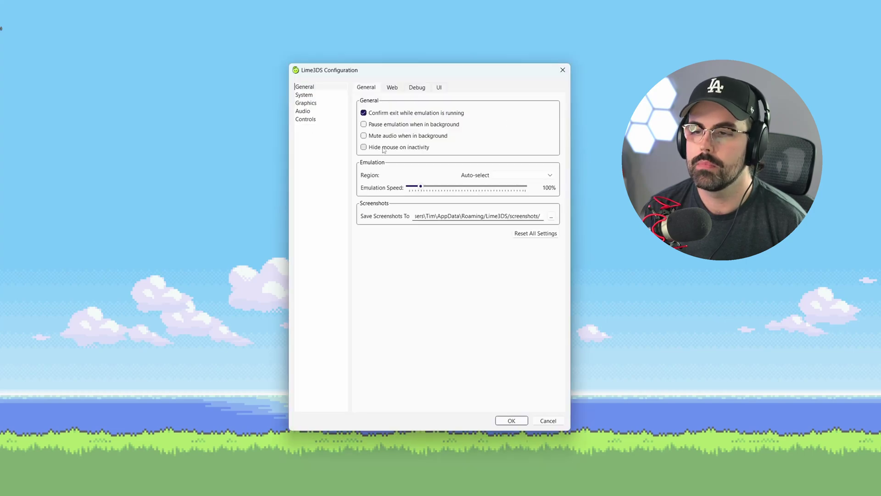
{"action": "left_click", "coordinate": [305, 103]}
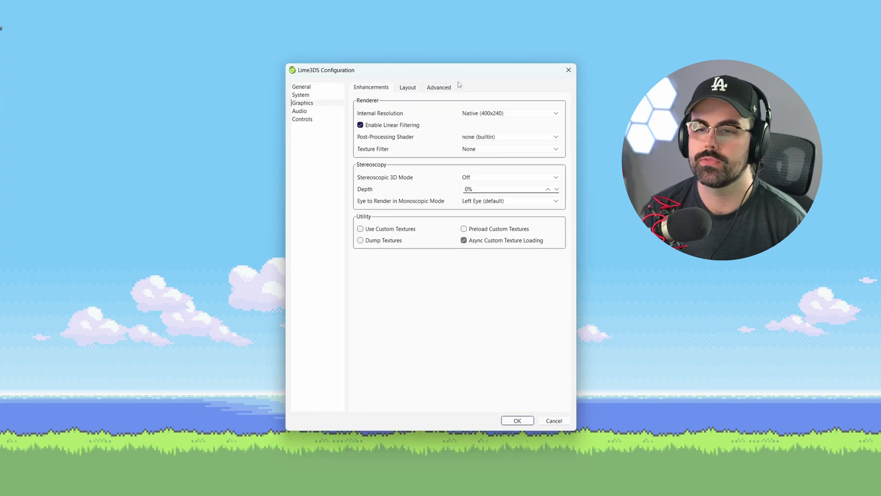
{"action": "left_click", "coordinate": [517, 118]}
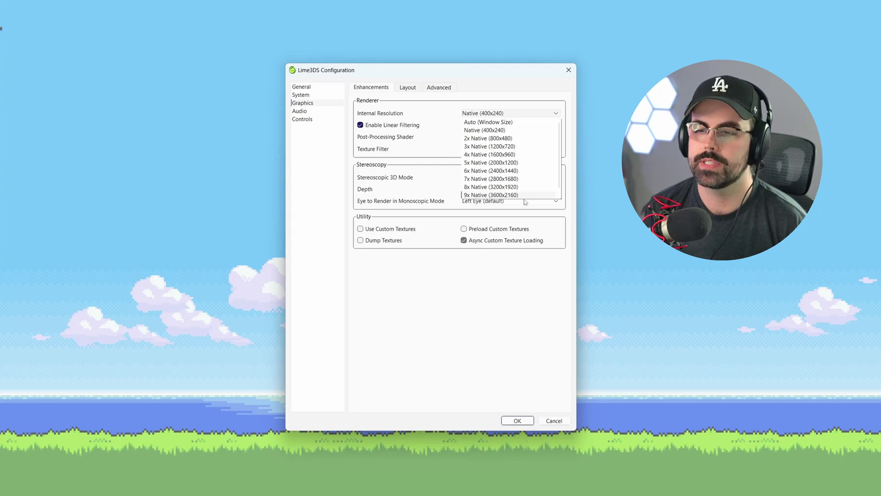
{"action": "scroll", "coordinate": [528, 188], "scroll_direction": "down", "scroll_amount": 1}
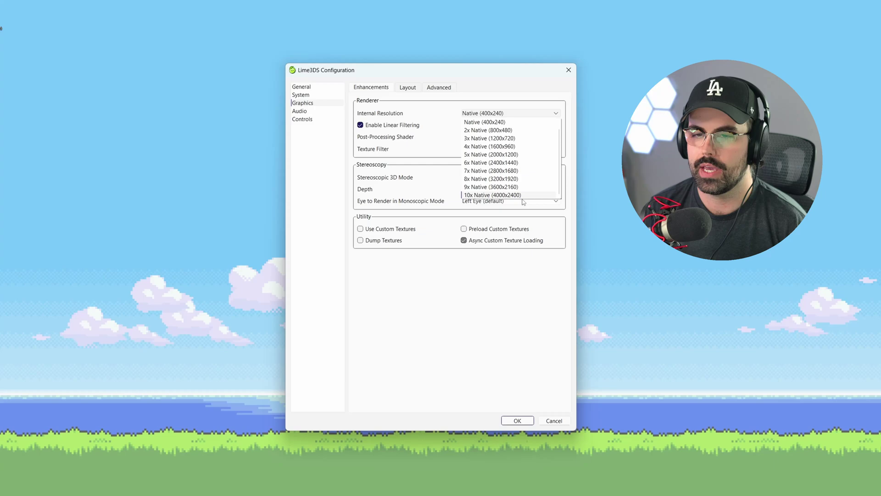
{"action": "scroll", "coordinate": [524, 199], "scroll_direction": "up", "scroll_amount": 1}
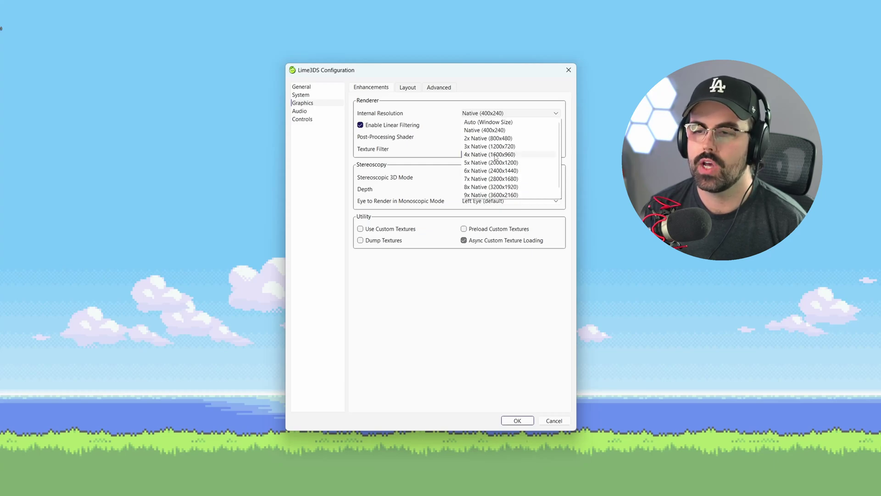
{"action": "left_click", "coordinate": [491, 122]}
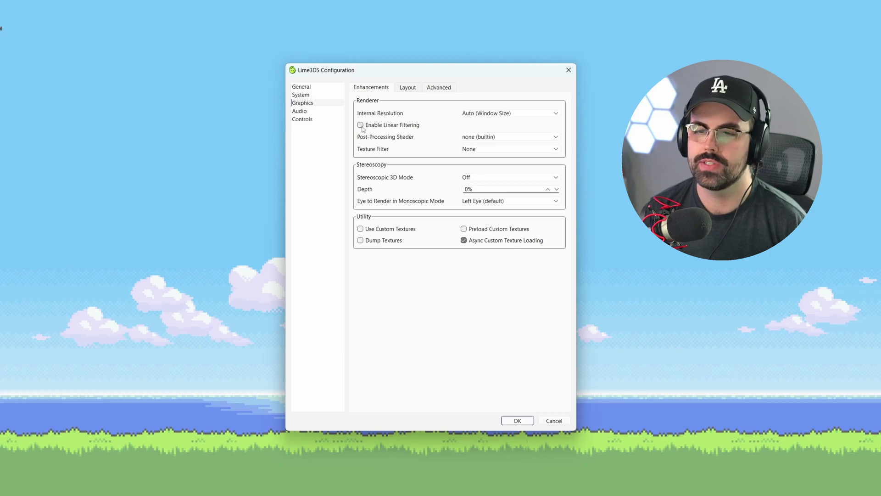
- Check the available post-processing shaders and texture filters, choosing none (builtin) and None
{"action": "left_click", "coordinate": [517, 137]}
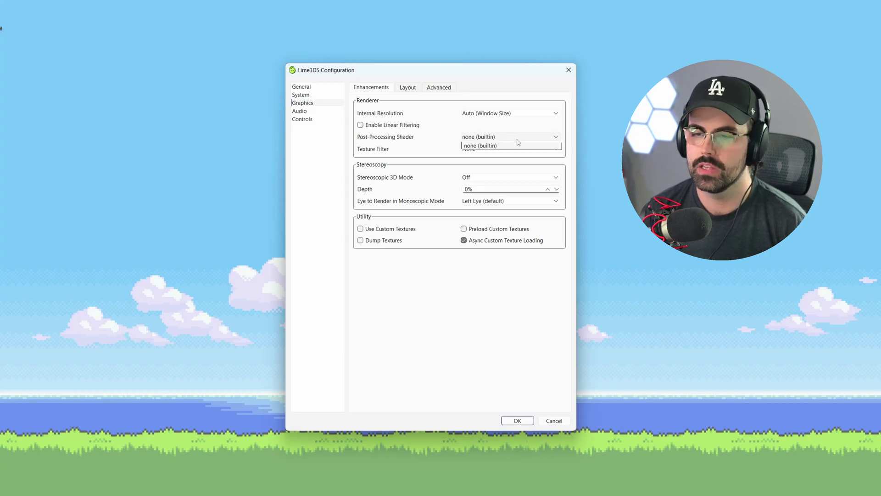
{"action": "left_click", "coordinate": [518, 144]}
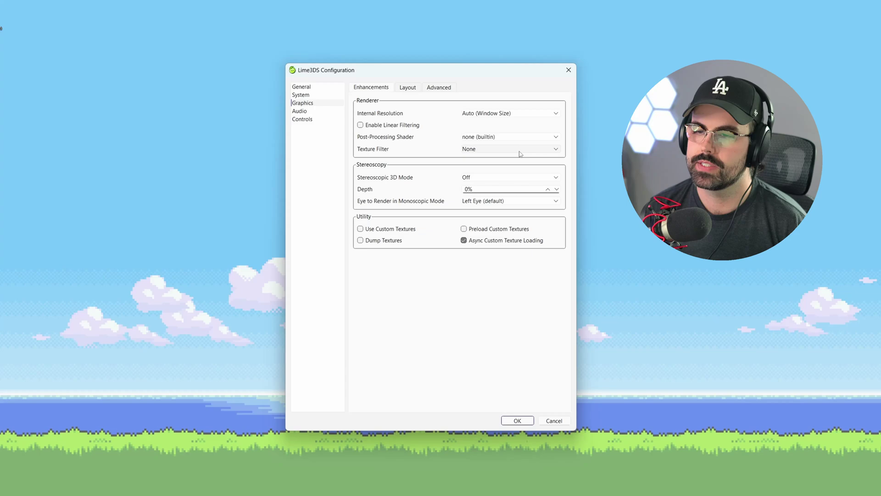
{"action": "left_click", "coordinate": [519, 149]}
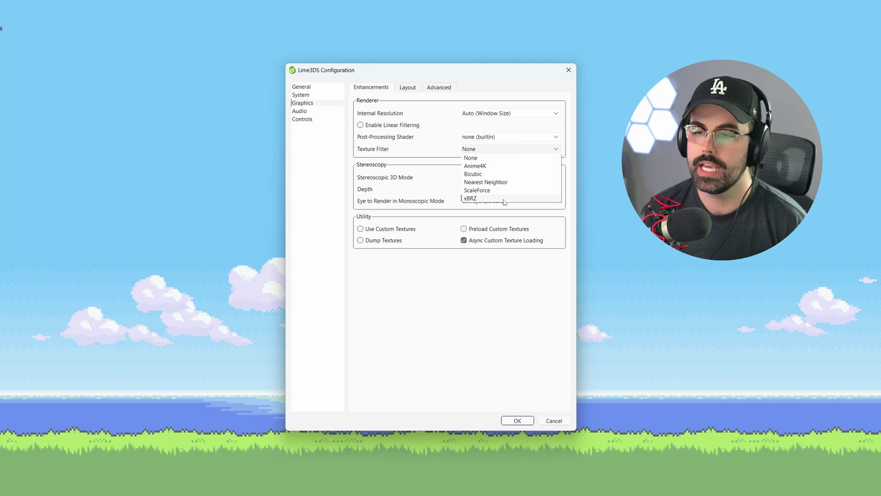
{"action": "left_click", "coordinate": [499, 158]}
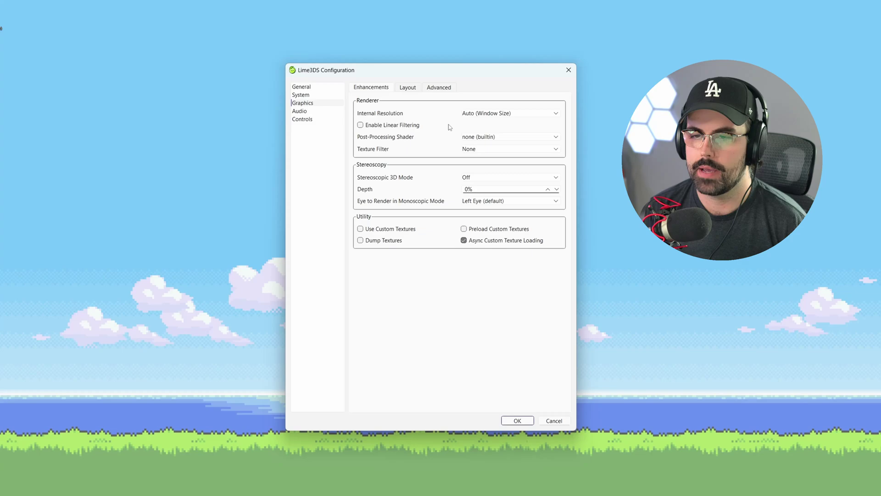
- Set the graphics screen layout to Separate Windows
{"action": "left_click", "coordinate": [408, 88]}
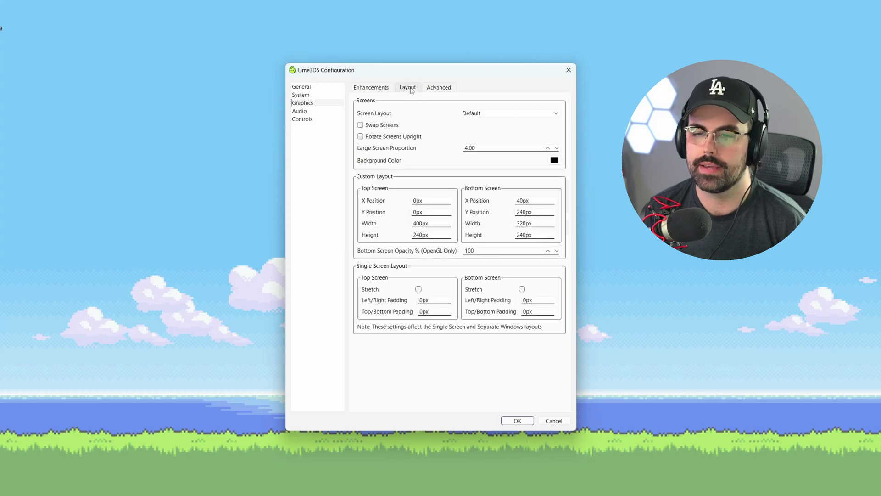
{"action": "left_click", "coordinate": [514, 113]}
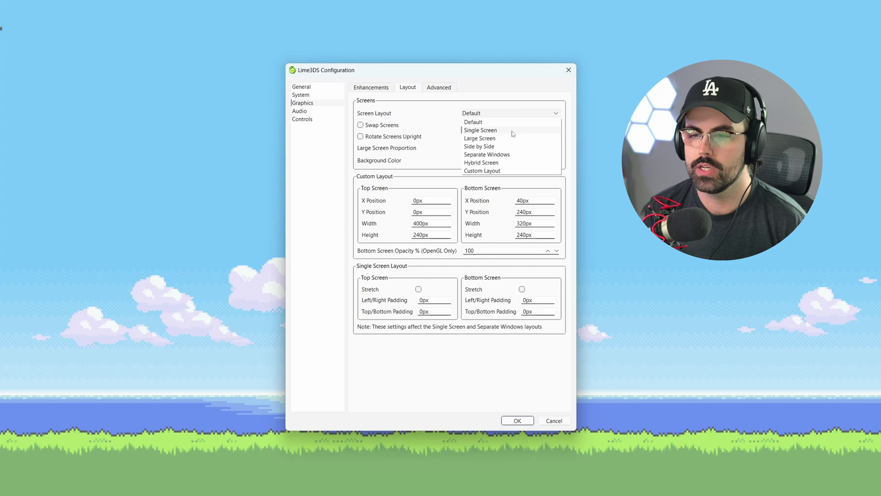
{"action": "left_click", "coordinate": [488, 155]}
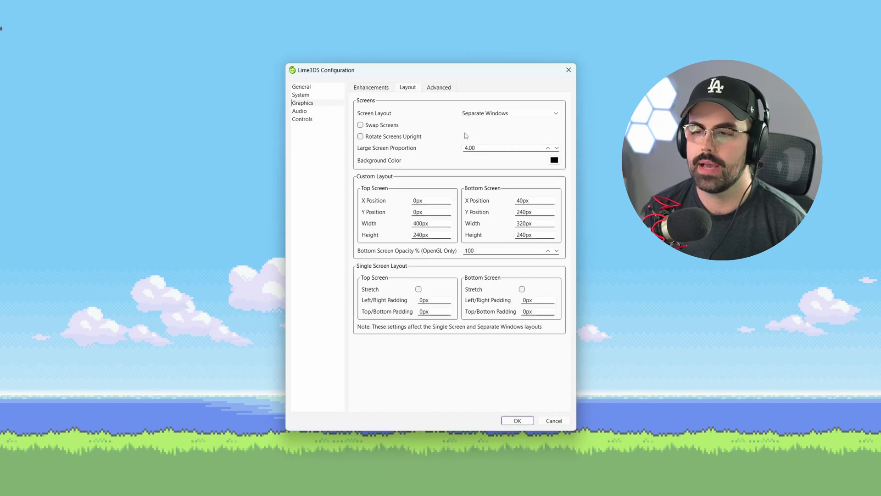
- Set the graphics API to Vulkan on the AMD Radeon RX 7900 XTX and enable async shader compilation
{"action": "left_click", "coordinate": [437, 91]}
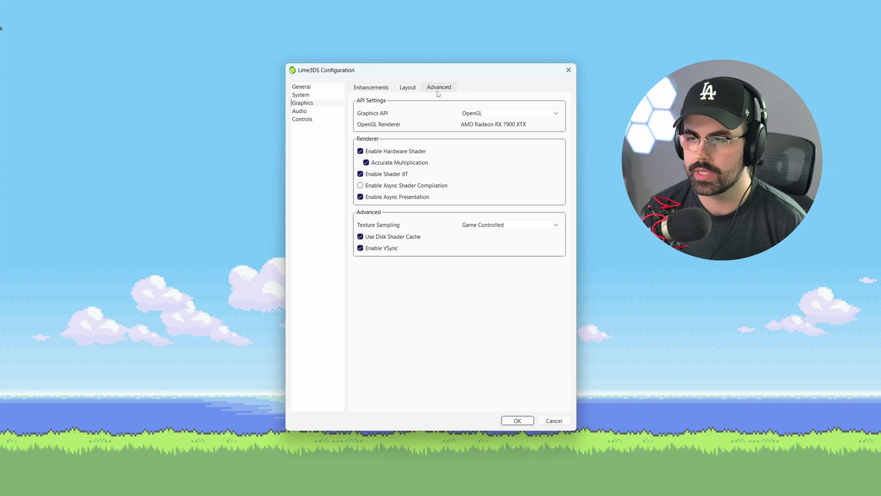
{"action": "left_click", "coordinate": [506, 116]}
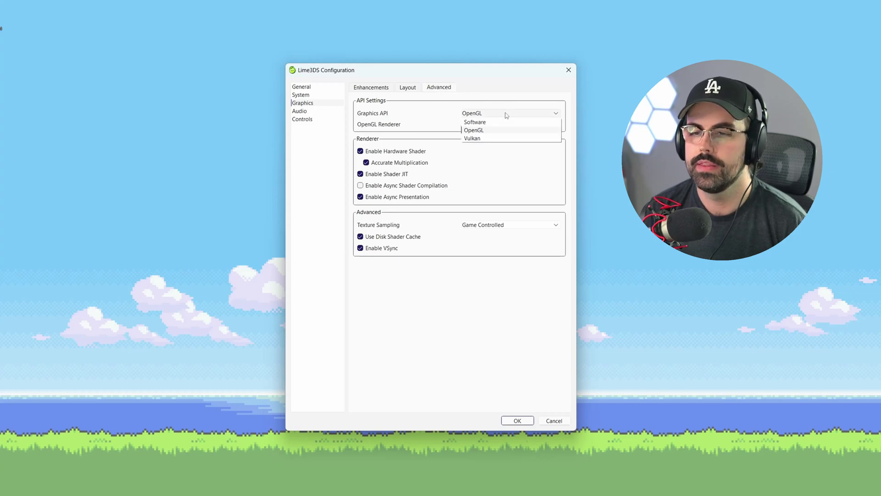
{"action": "left_click", "coordinate": [488, 139]}
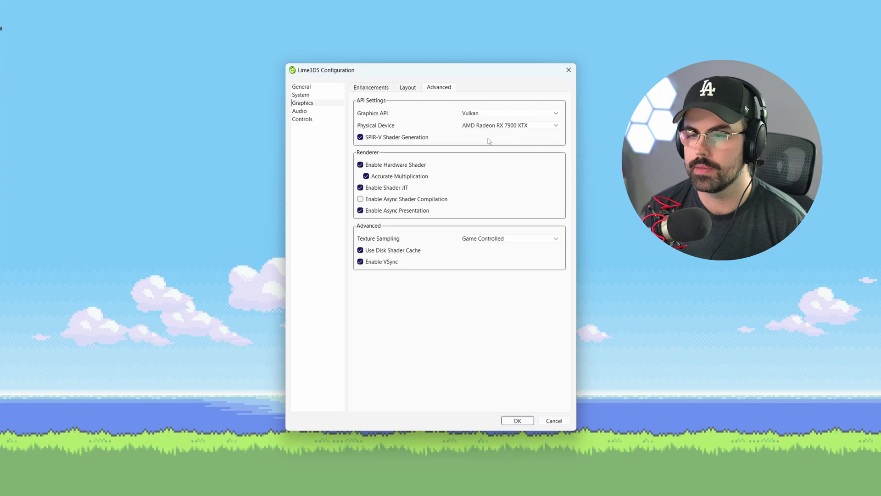
{"action": "left_click", "coordinate": [531, 129]}
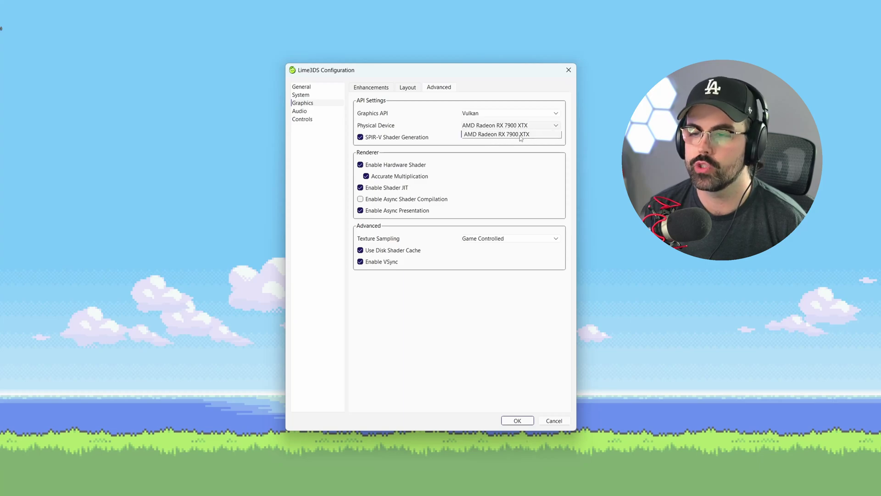
{"action": "left_click", "coordinate": [526, 128]}
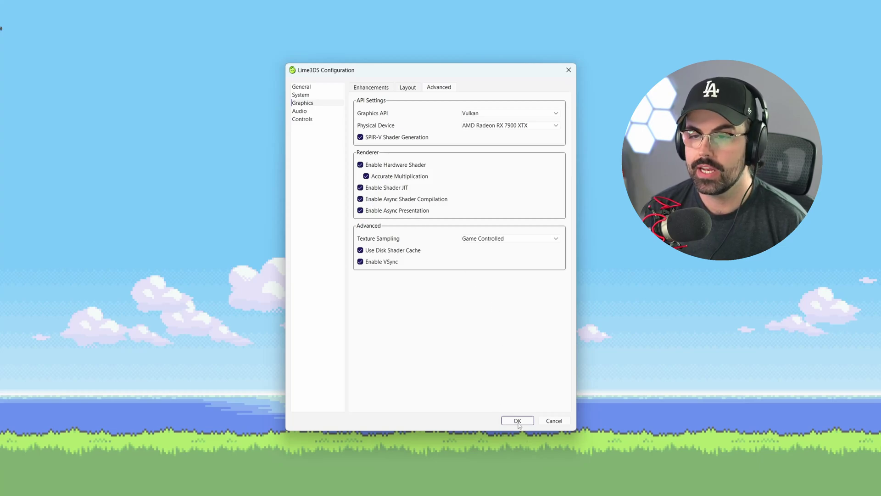
- Create a controls profile named xbox series x, run Auto Map for it and apply the configuration
{"action": "left_click", "coordinate": [302, 111]}
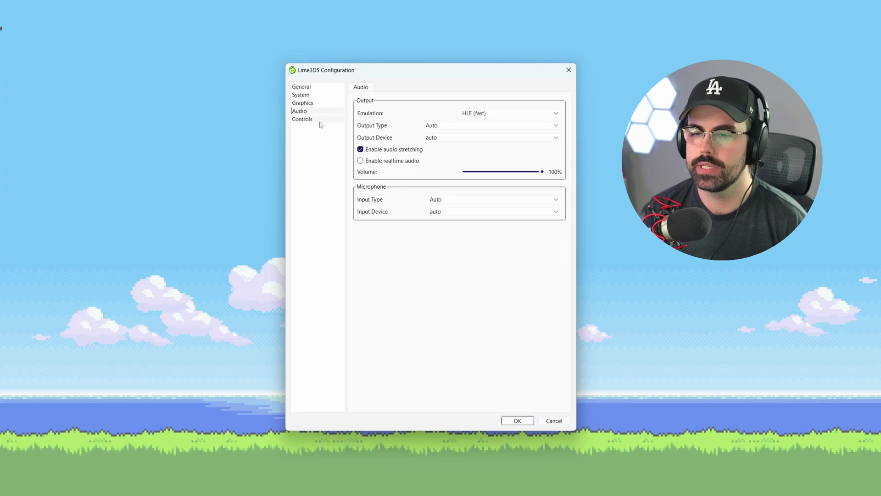
{"action": "left_click", "coordinate": [319, 120]}
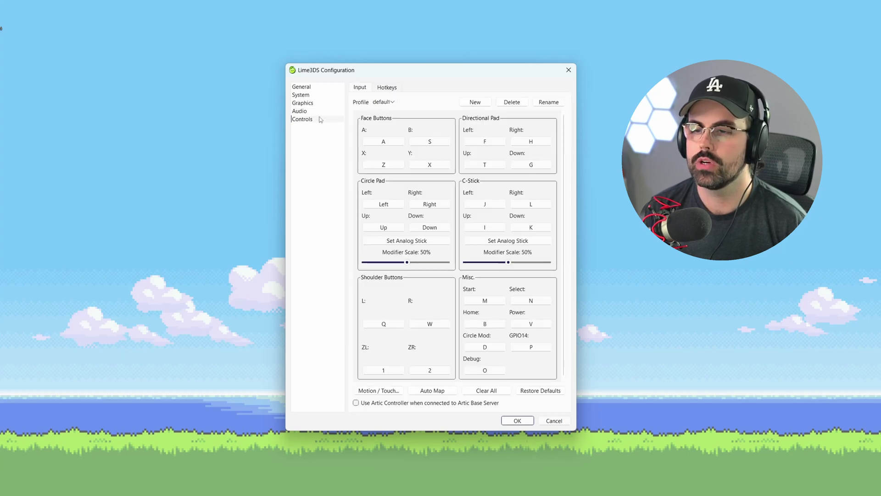
{"action": "left_click", "coordinate": [485, 104]}
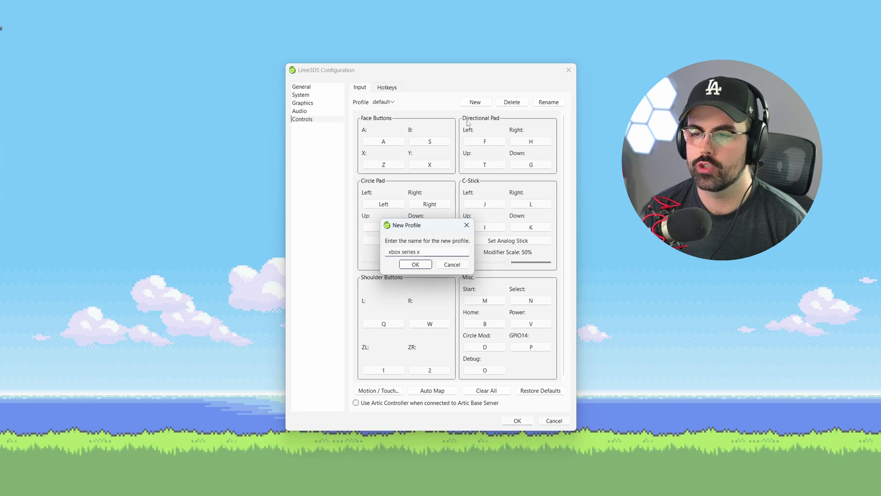
{"action": "left_click", "coordinate": [416, 266]}
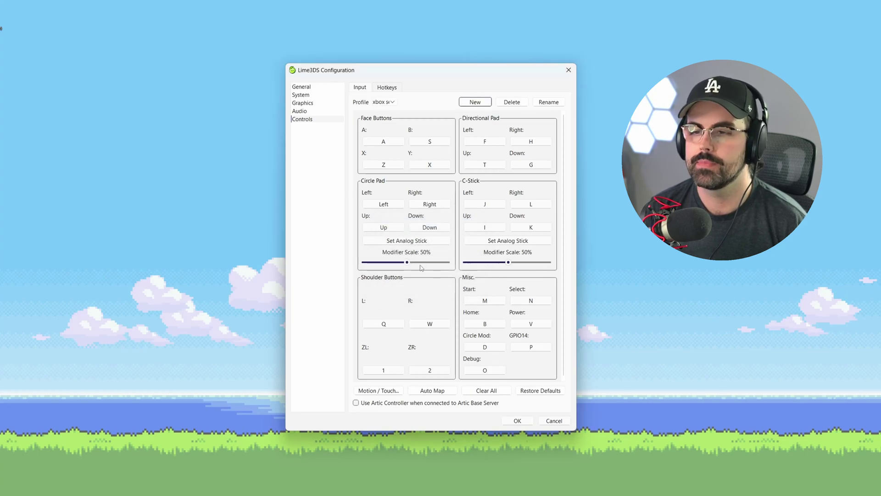
{"action": "left_click", "coordinate": [443, 393]}
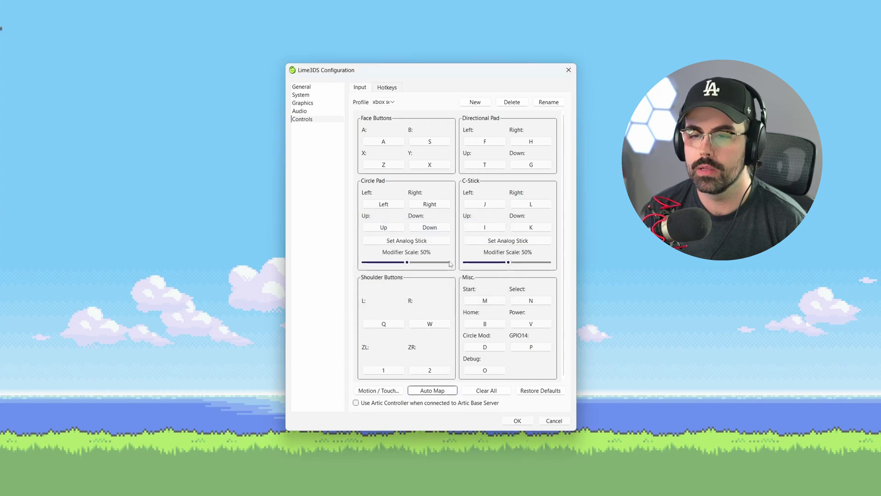
{"action": "left_click", "coordinate": [516, 420]}
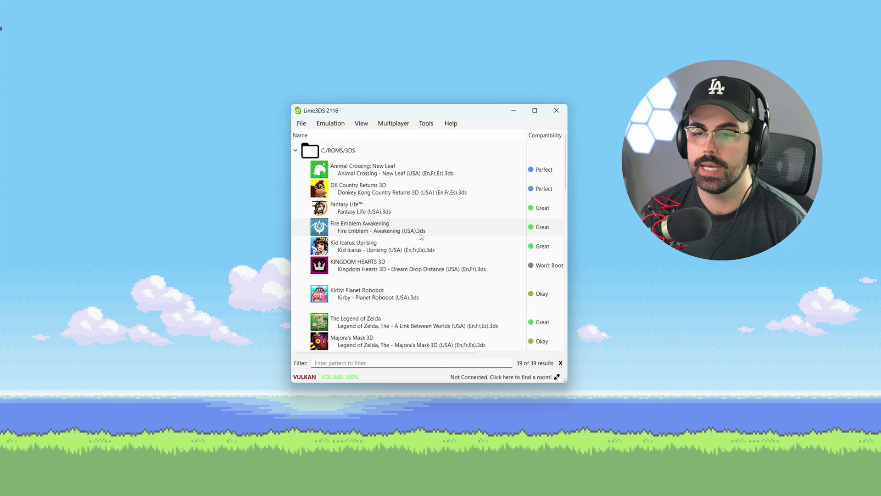
- Launch Pokémon Omega Ruby from the game list and allow lime3ds-gui.exe through Windows Firewall
{"action": "scroll", "coordinate": [500, 261], "scroll_direction": "down", "scroll_amount": 5}
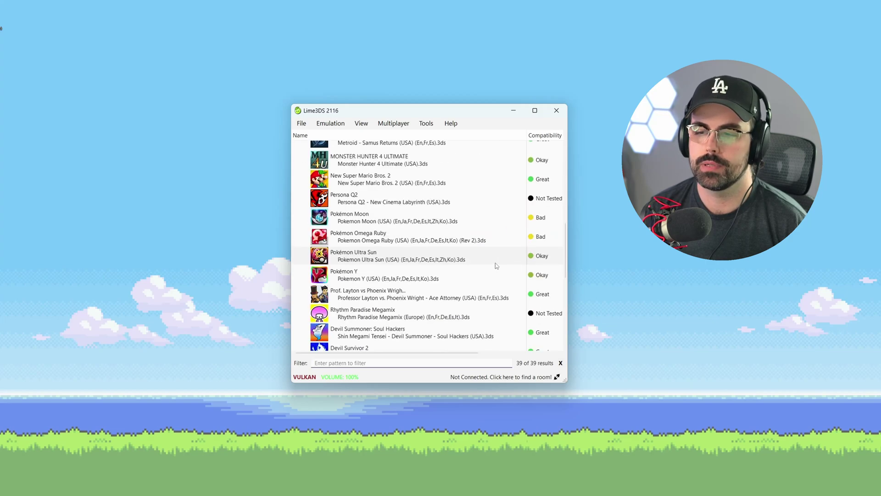
{"action": "double_click", "coordinate": [434, 239]}
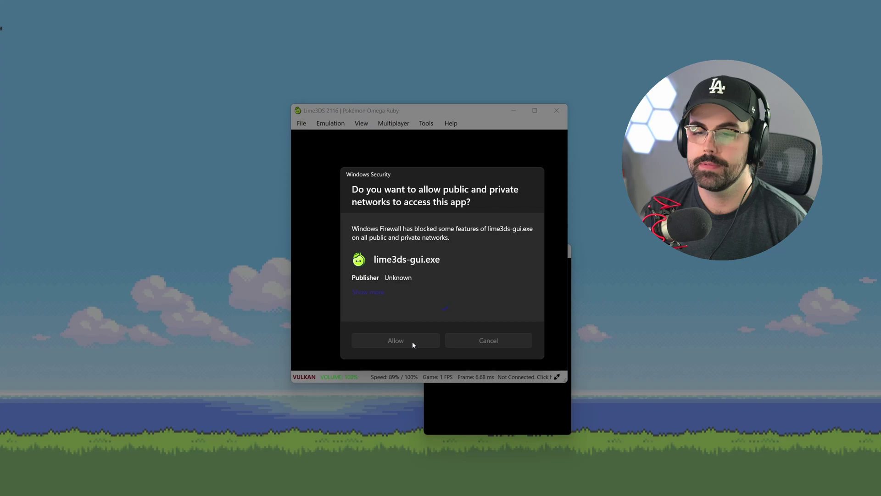
{"action": "left_click", "coordinate": [395, 341]}
- Arrange the main game window directly above the enlarged secondary window
{"action": "left_click_drag", "start_coordinate": [447, 111], "coordinate": [452, 19]}
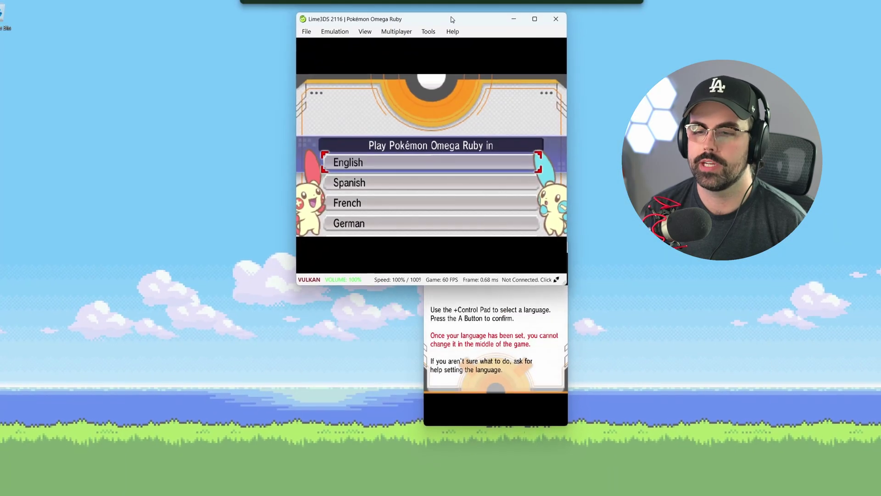
{"action": "left_click", "coordinate": [519, 370]}
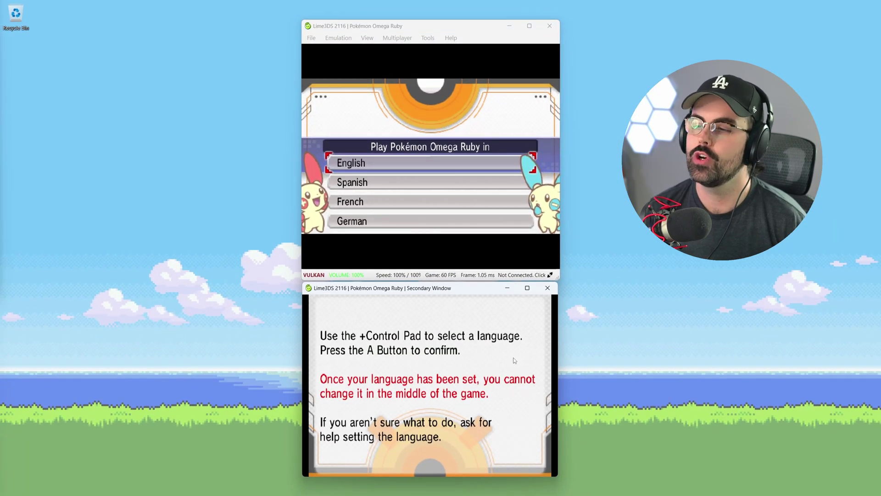
- Play Pokémon Omega Ruby with English as the language, choose Torchic as the starter and attack the wild Poochyena
{"action": "key", "text": "a"}
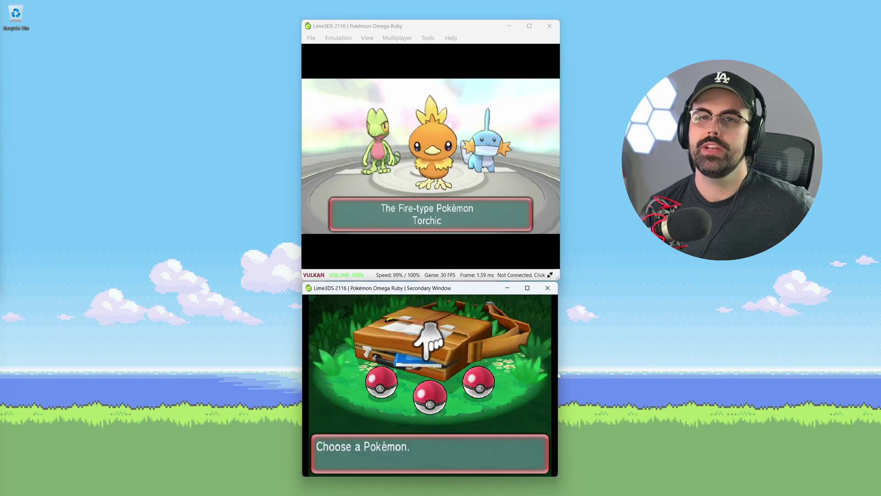
{"action": "key", "text": "a"}
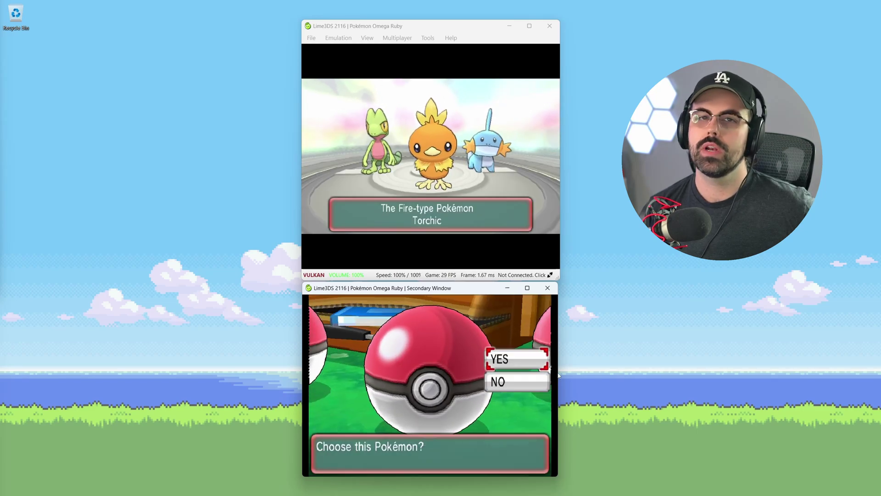
{"action": "key", "text": "a"}
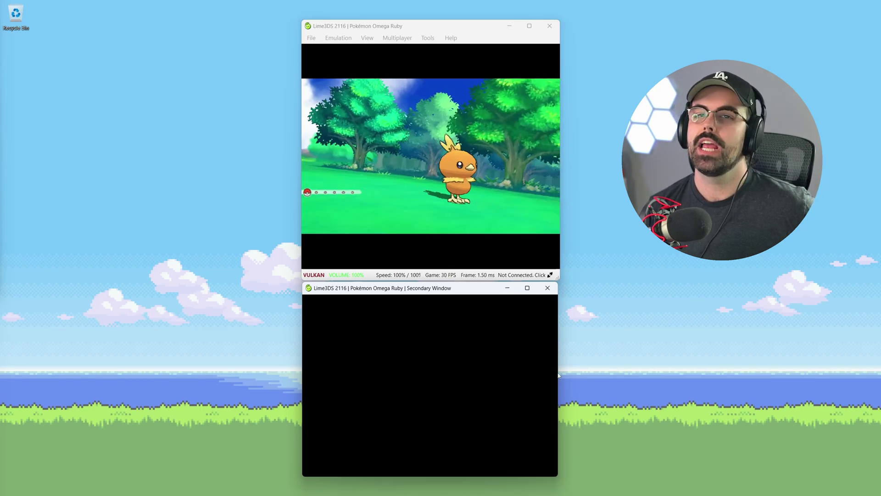
{"action": "key", "text": "a"}
{"action": "key", "text": "a"}
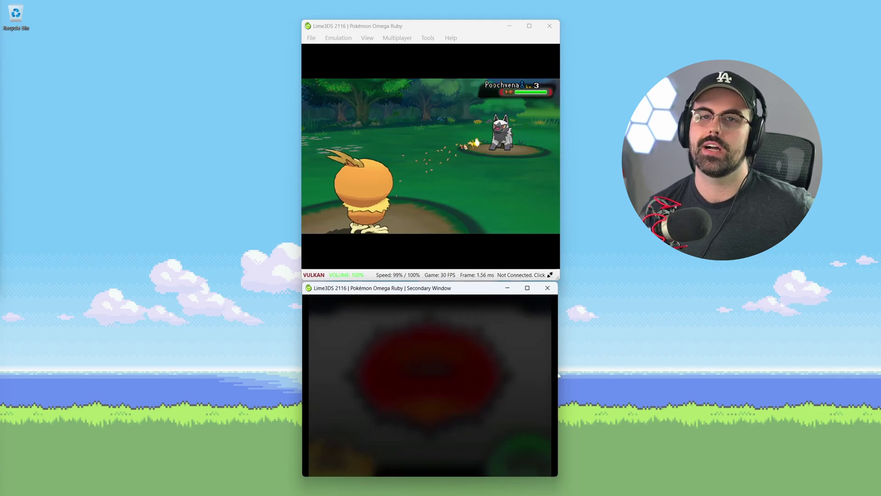